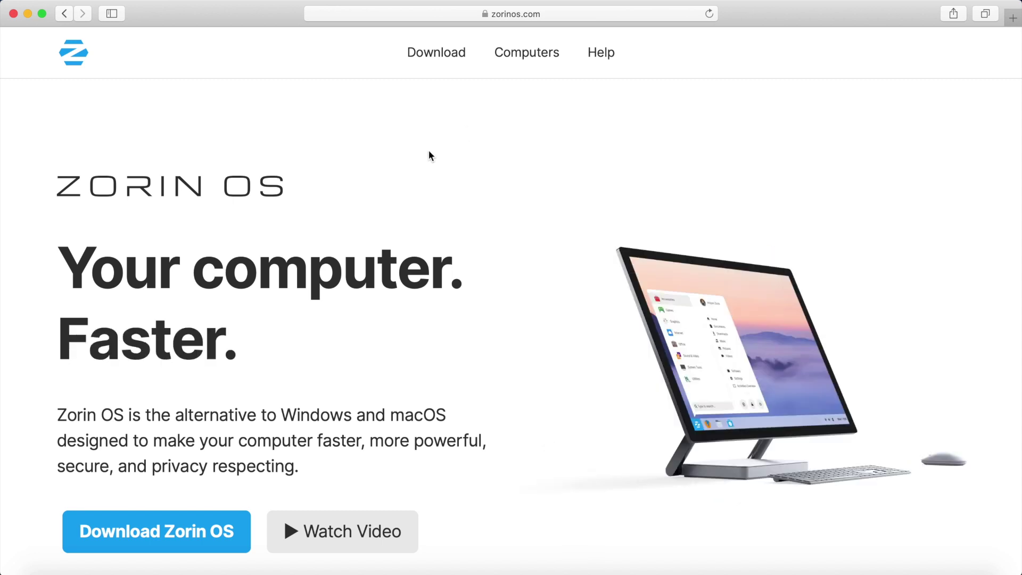
Step: Open the zorinos.com Download page and look over the Zorin OS 15 Ultimate edition
{"action": "left_click", "coordinate": [434, 56]}
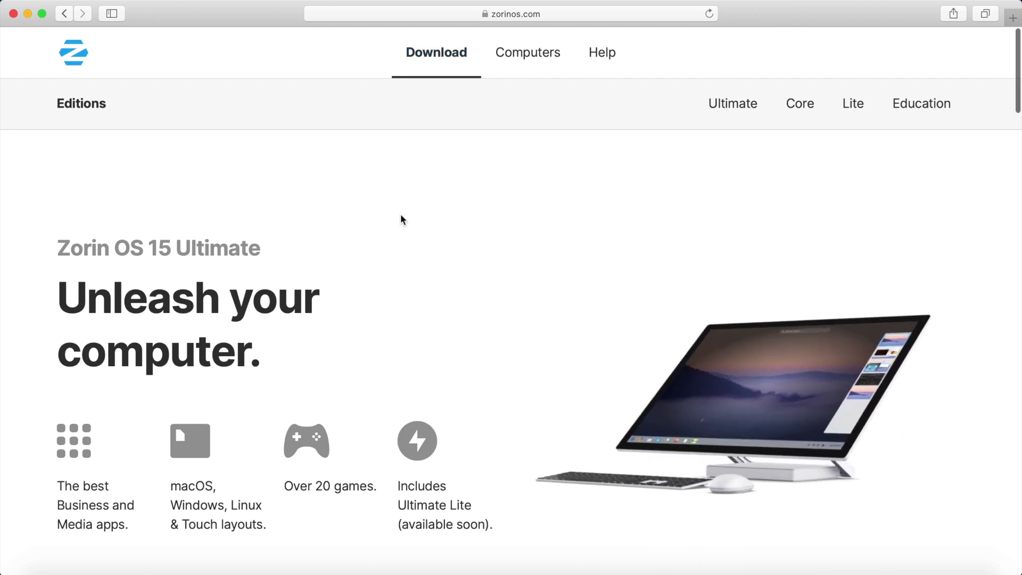
{"action": "scroll", "coordinate": [401, 220], "scroll_direction": "down", "scroll_amount": 5}
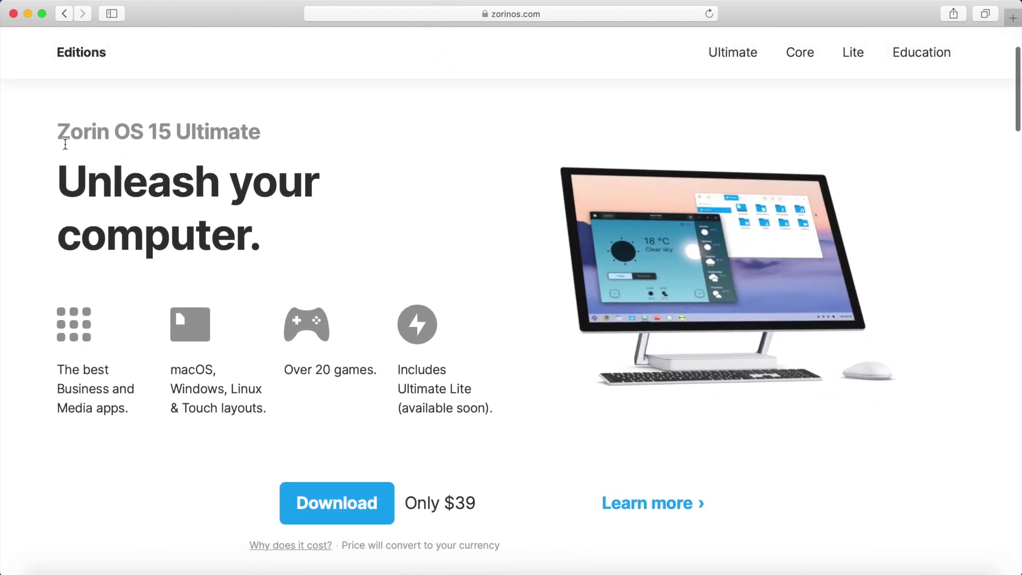
{"action": "left_click_drag", "start_coordinate": [59, 133], "coordinate": [279, 142]}
{"action": "left_click", "coordinate": [248, 145]}
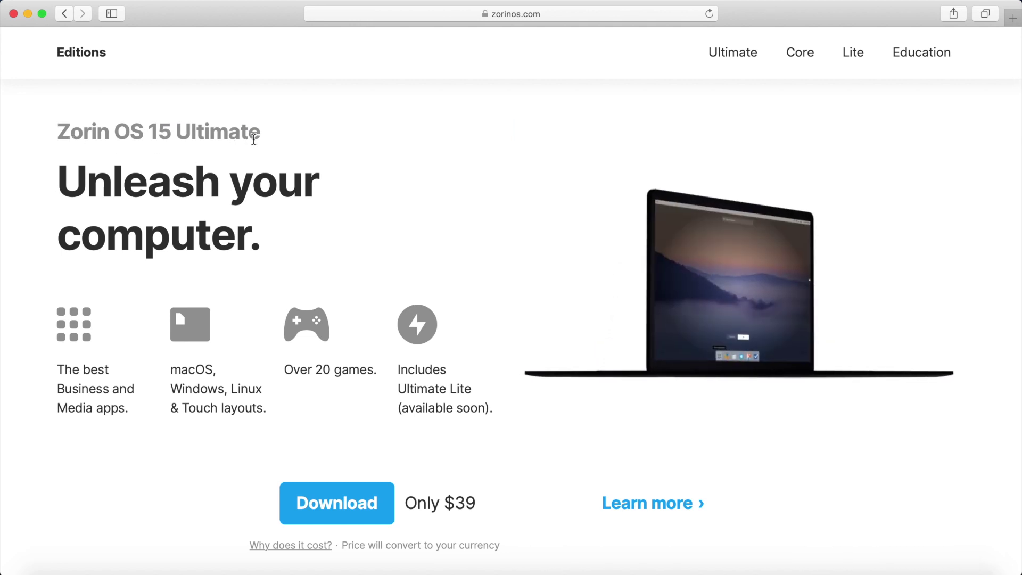
Step: Scroll down to the free Zorin OS 15 Core edition and review its features, including LibreOffice
{"action": "scroll", "coordinate": [317, 180], "scroll_direction": "down", "scroll_amount": 2}
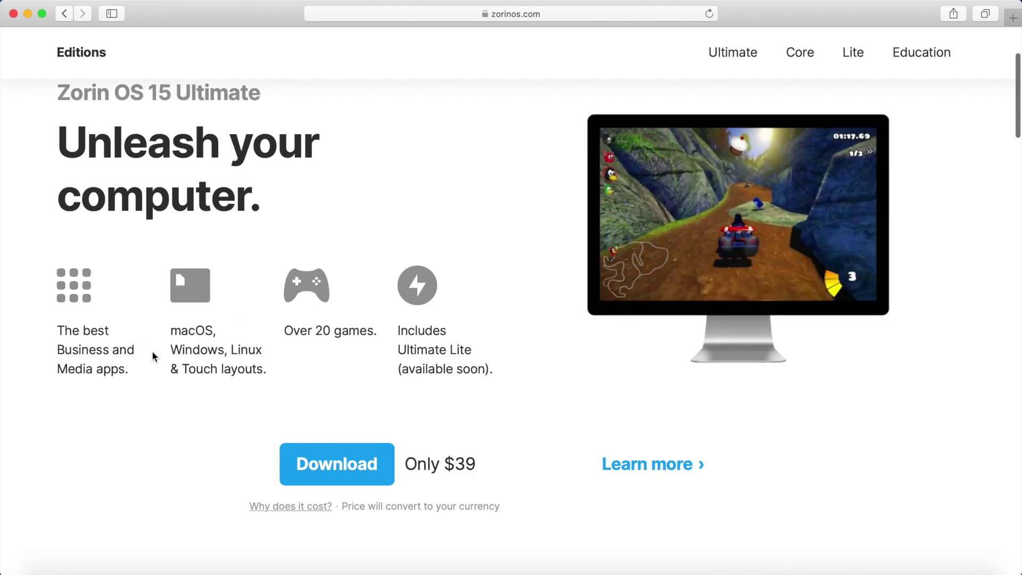
{"action": "scroll", "coordinate": [366, 392], "scroll_direction": "down", "scroll_amount": 3}
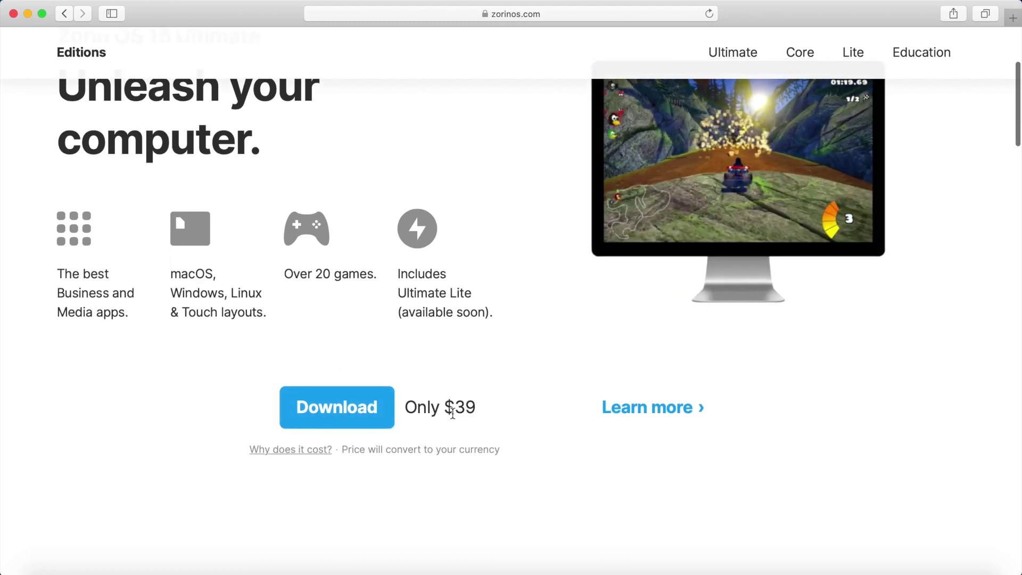
{"action": "scroll", "coordinate": [483, 422], "scroll_direction": "down", "scroll_amount": 10}
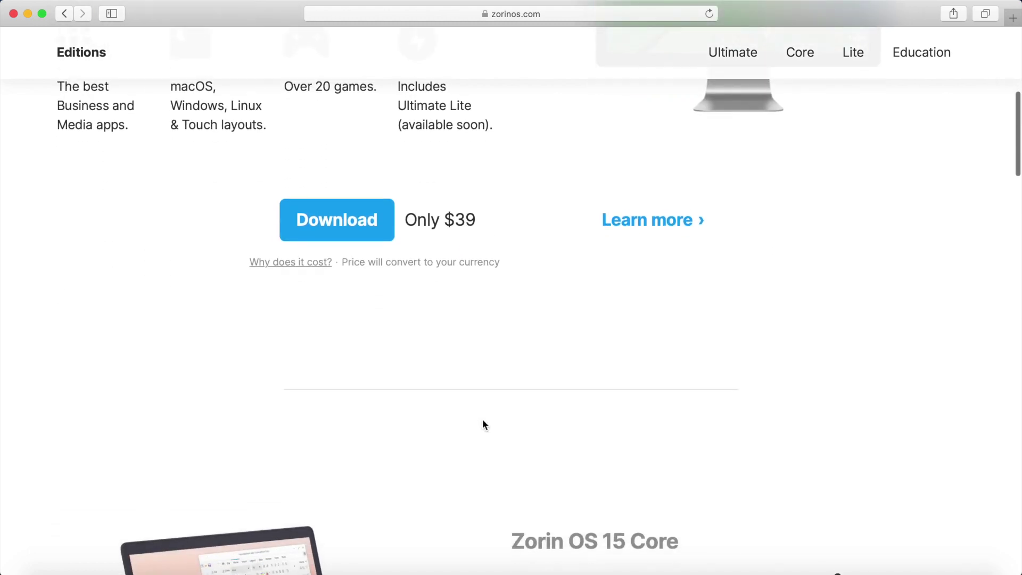
{"action": "scroll", "coordinate": [483, 420], "scroll_direction": "down", "scroll_amount": 20}
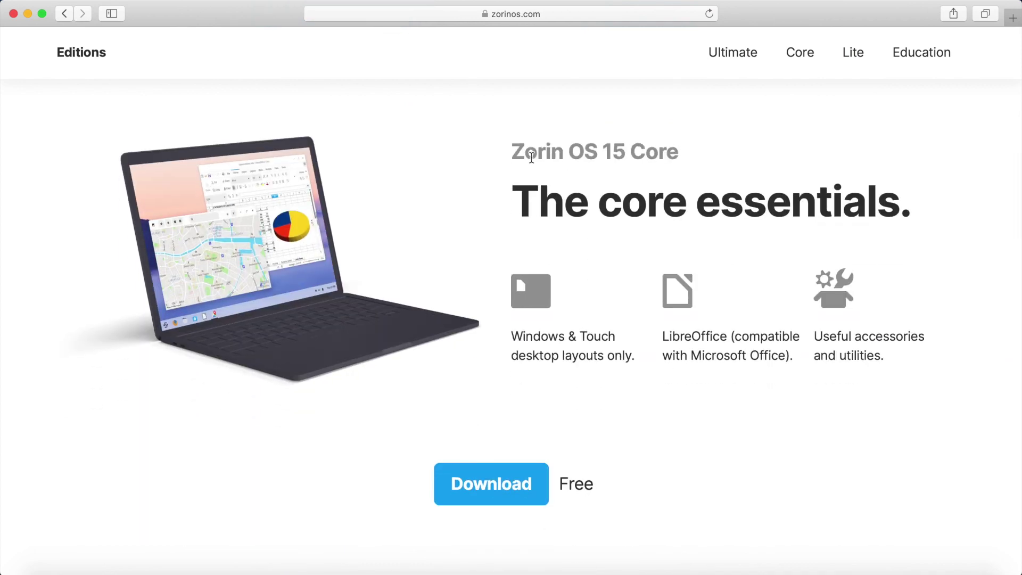
{"action": "left_click_drag", "start_coordinate": [509, 151], "coordinate": [684, 154]}
{"action": "left_click", "coordinate": [682, 152]}
{"action": "left_click_drag", "start_coordinate": [666, 336], "coordinate": [721, 336]}
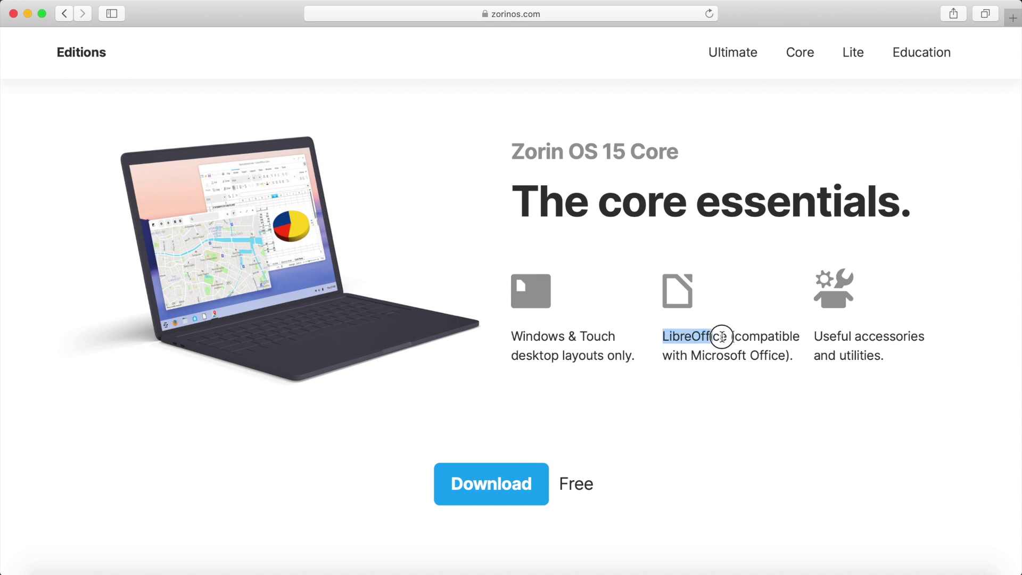
{"action": "left_click", "coordinate": [716, 338]}
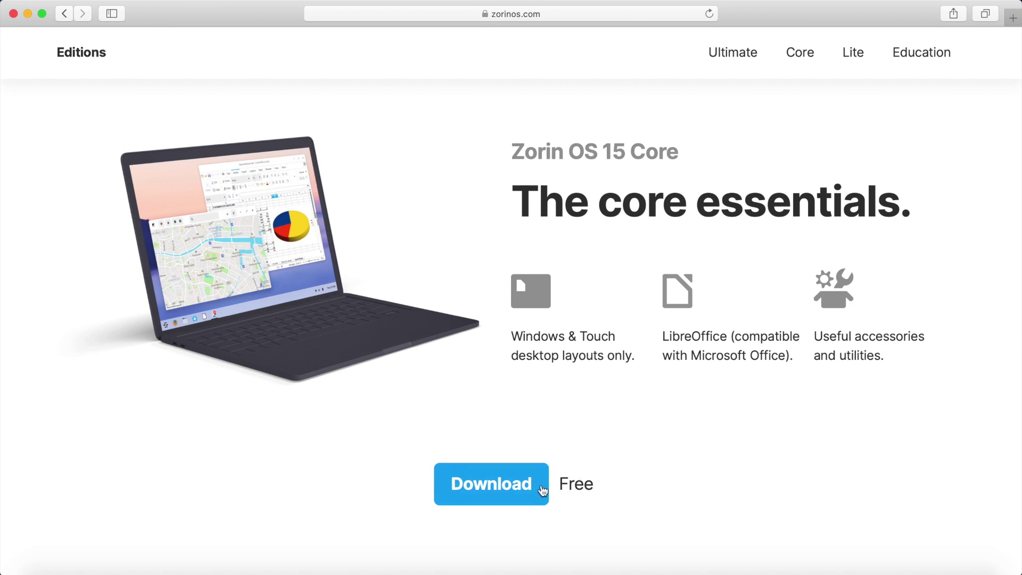
Step: Download the Zorin OS 15 Core ISO, skipping the newsletter and allowing zorinos.com downloads
{"action": "left_click", "coordinate": [498, 486]}
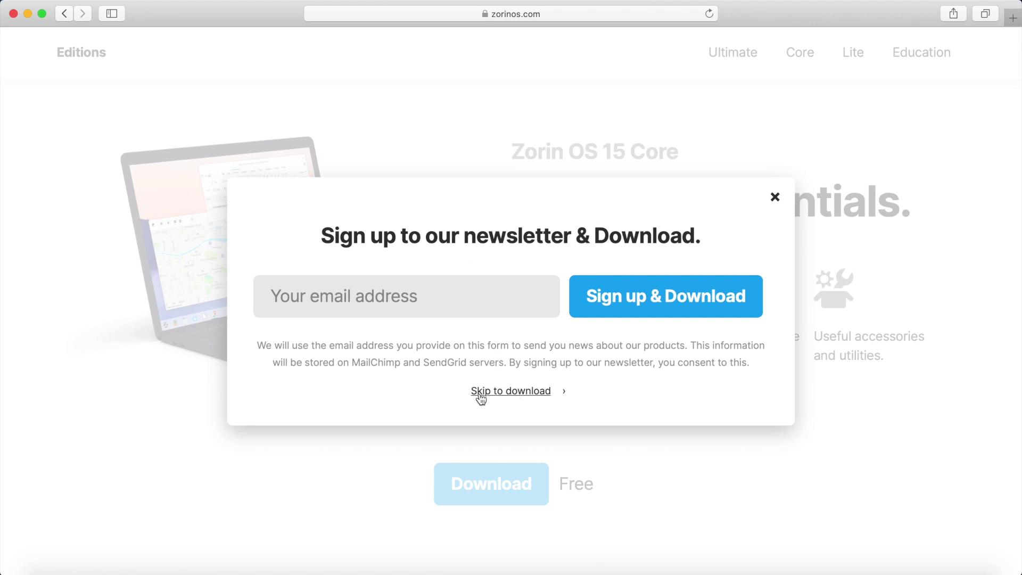
{"action": "left_click", "coordinate": [519, 396]}
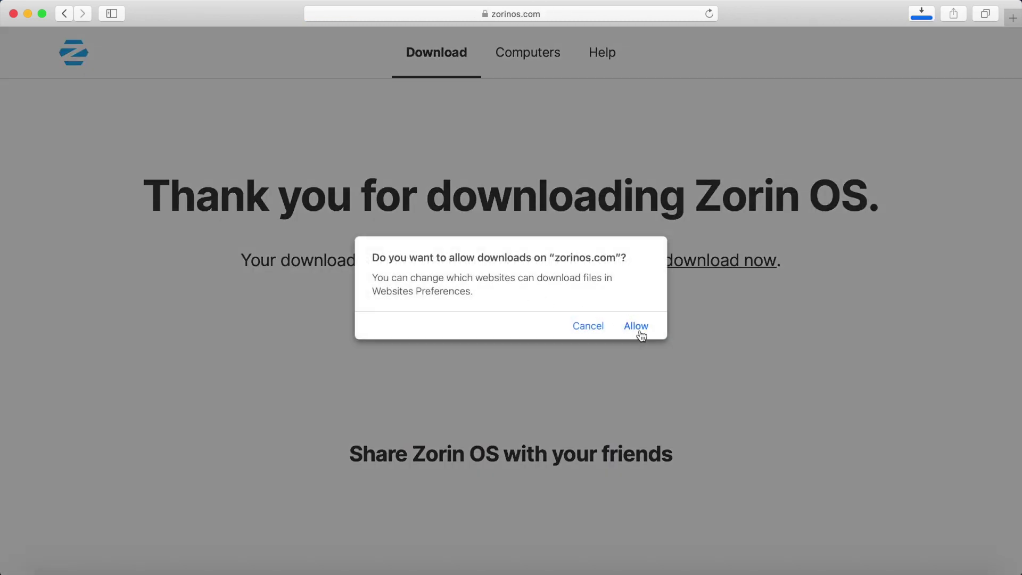
{"action": "left_click", "coordinate": [637, 326]}
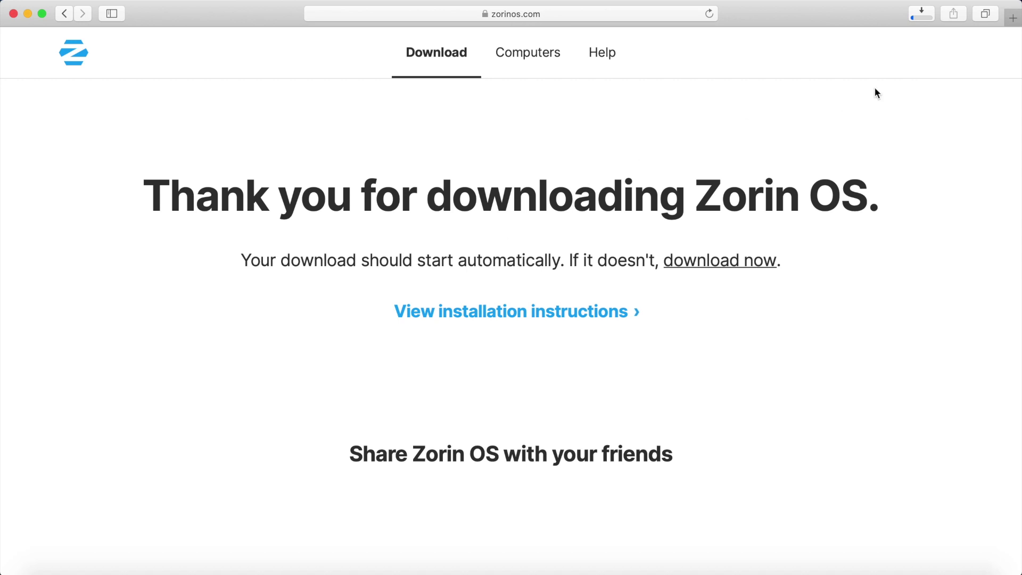
{"action": "left_click", "coordinate": [921, 16]}
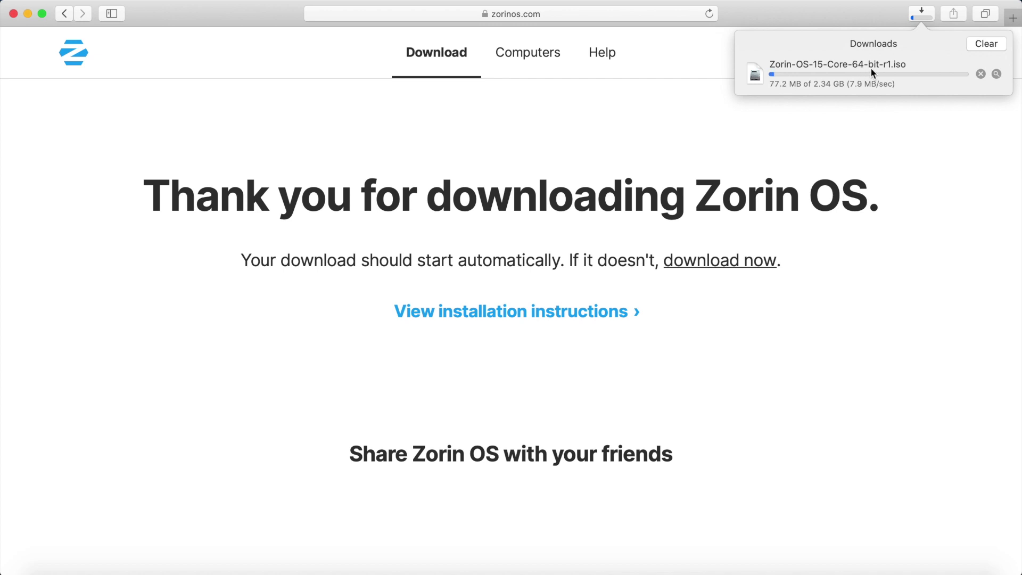
{"action": "left_click", "coordinate": [845, 137]}
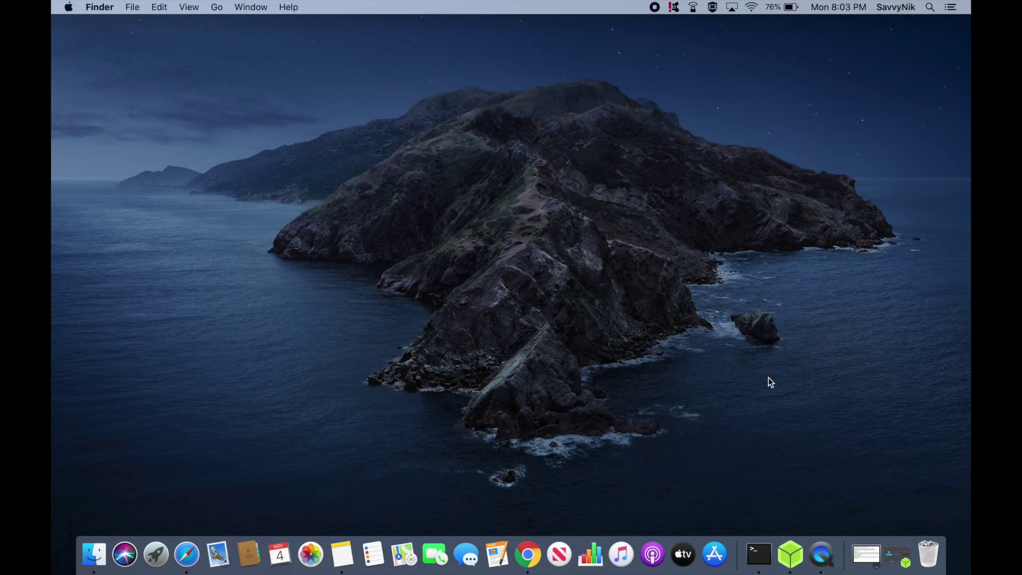
Step: Launch balenaEtcher and load Zorin-OS-15-Core-64-bit-r1.iso from Downloads as the image to flash
{"action": "left_click", "coordinate": [790, 553]}
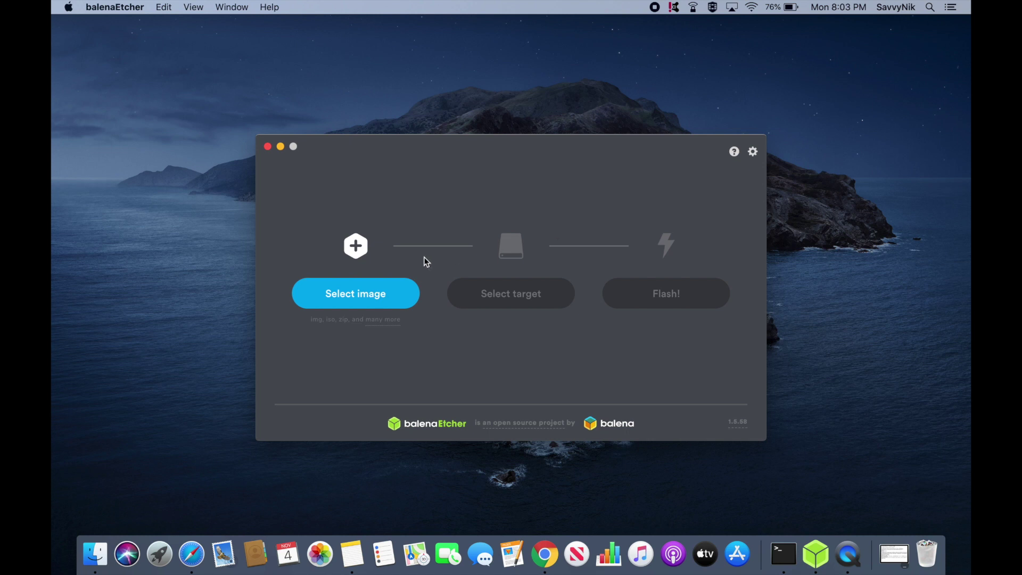
{"action": "left_click", "coordinate": [375, 298]}
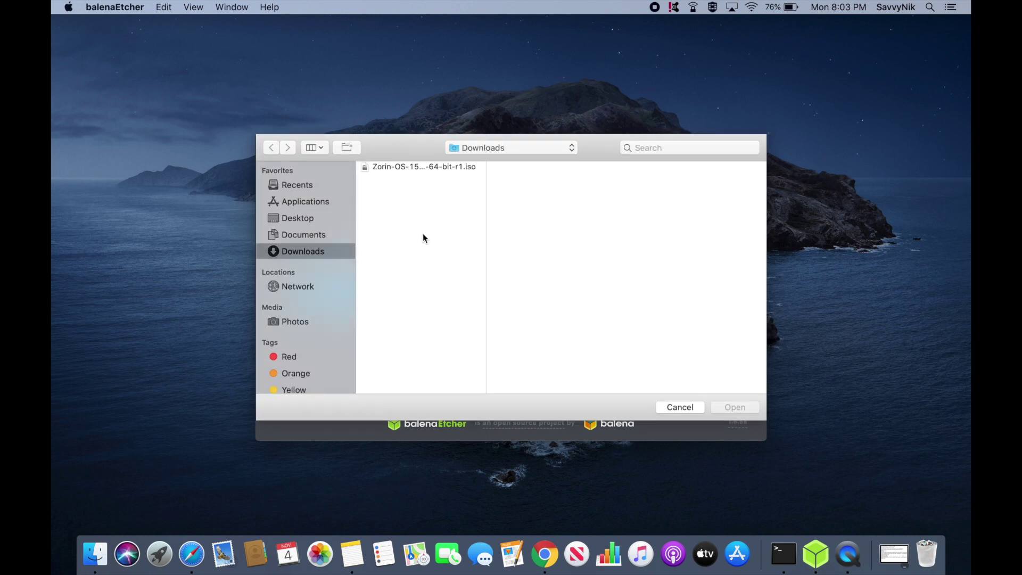
{"action": "double_click", "coordinate": [486, 186]}
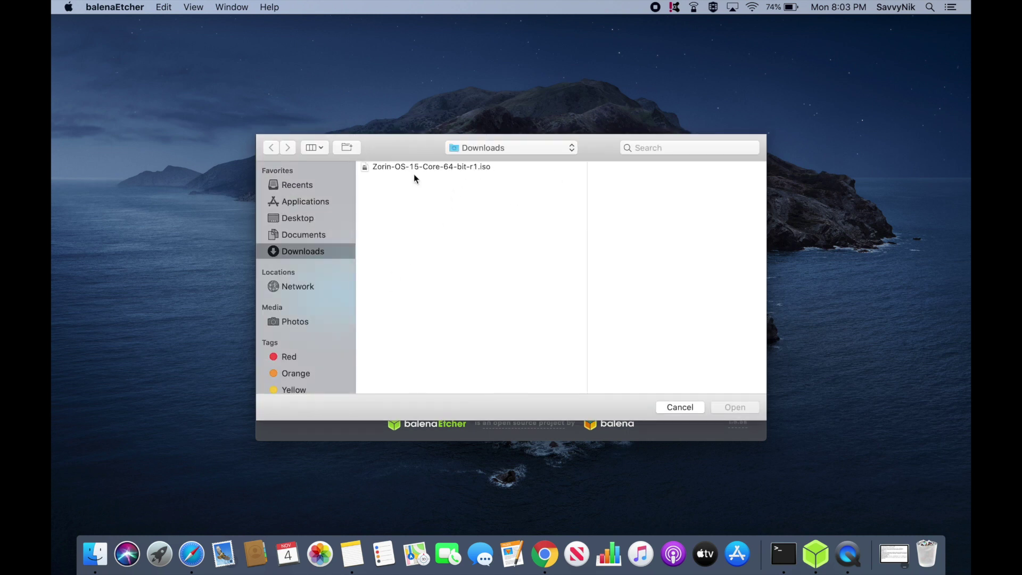
{"action": "left_click", "coordinate": [464, 168]}
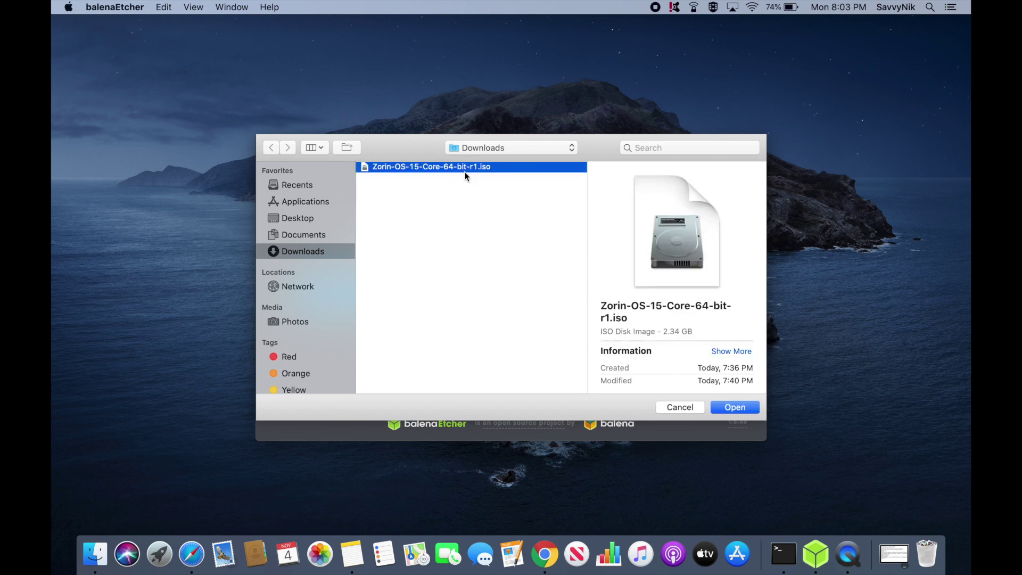
{"action": "left_click", "coordinate": [728, 408]}
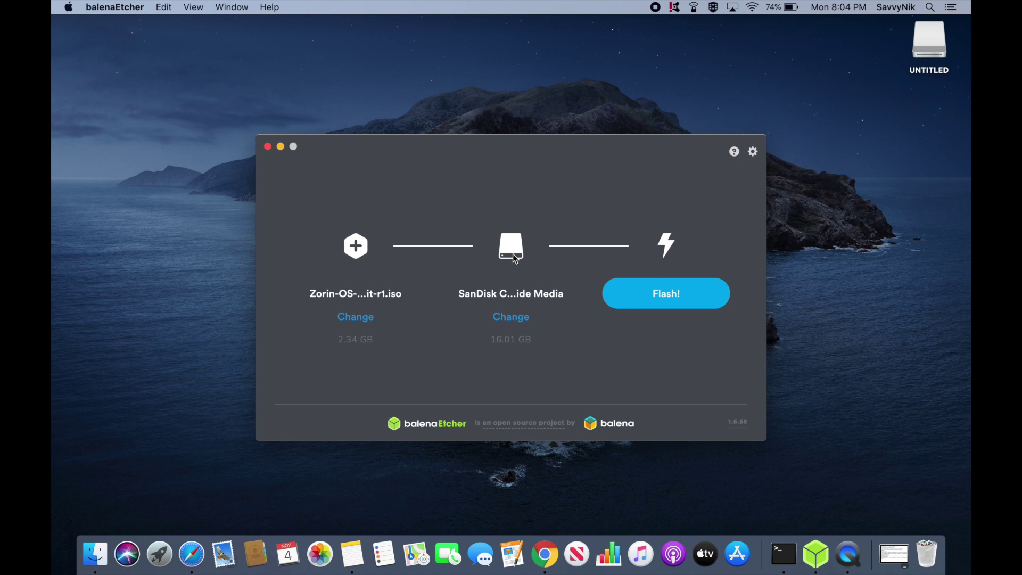
Step: Set the 16 GB SanDisk Cruzer Glide as the target drive and start flashing the Zorin image
{"action": "left_click", "coordinate": [509, 318]}
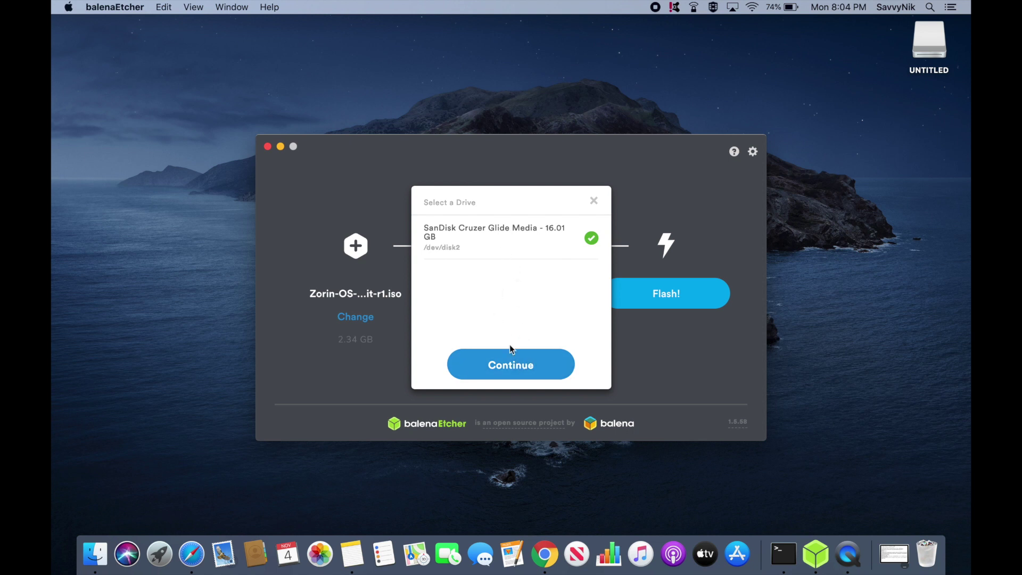
{"action": "left_click", "coordinate": [509, 366]}
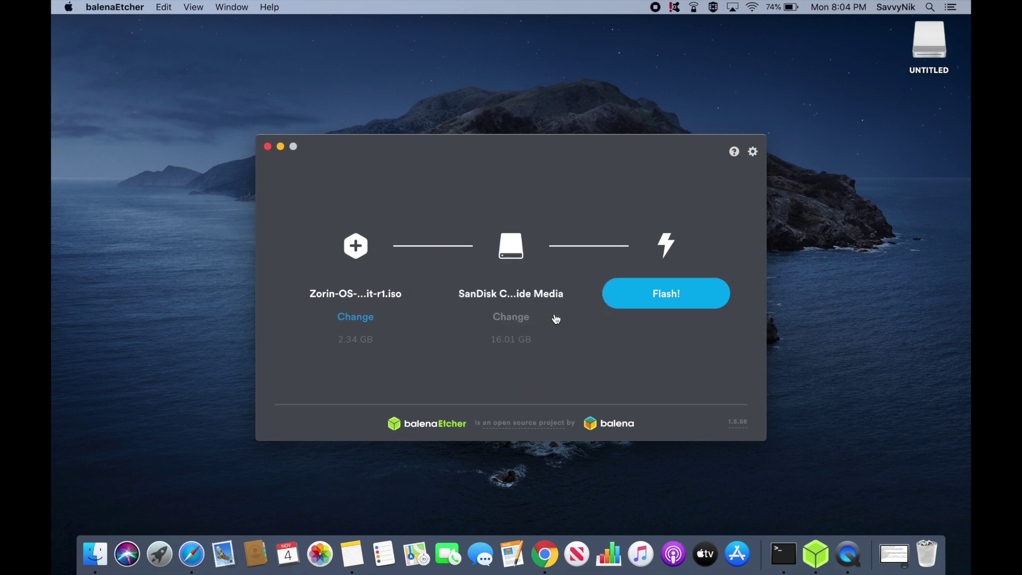
{"action": "left_click", "coordinate": [667, 294]}
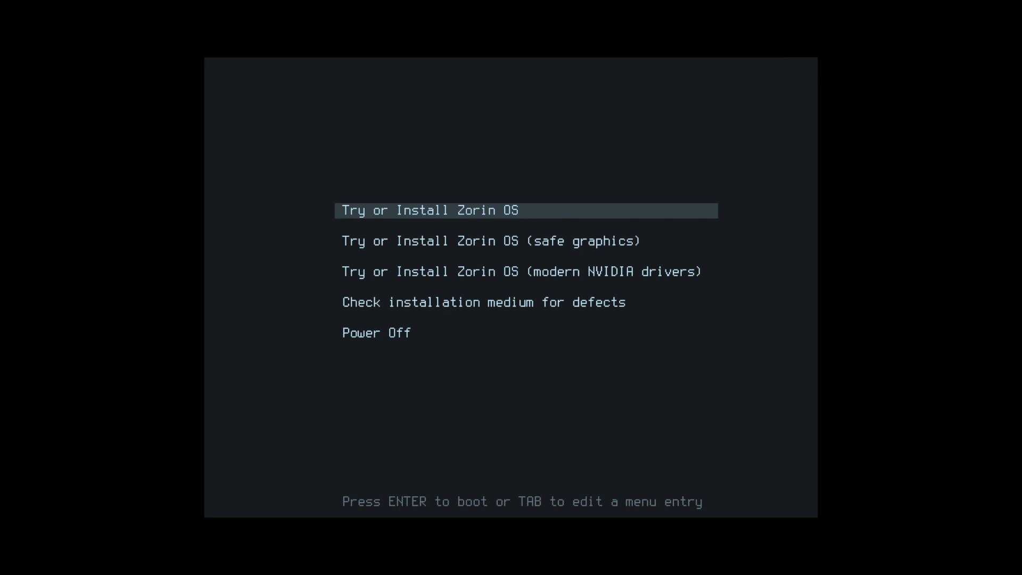
Step: Move to the Try or Install Zorin OS entry with modern NVIDIA drivers in the boot menu
{"action": "key", "text": "Down"}
{"action": "key", "text": "Up"}
{"action": "key", "text": "Down"}
{"action": "key", "text": "Down"}
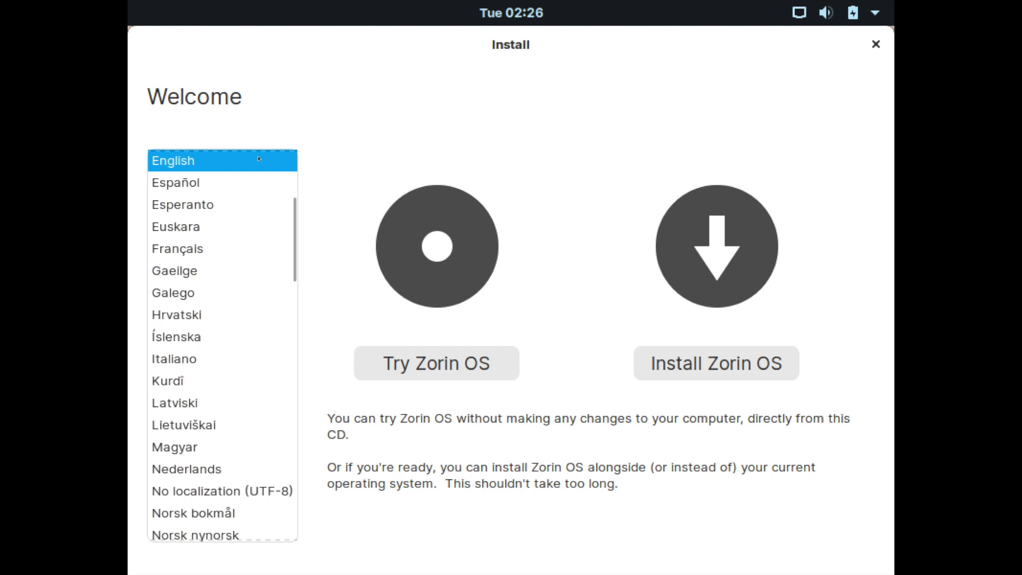
Step: Choose Install Zorin OS with English as the installer language
{"action": "left_click", "coordinate": [719, 365]}
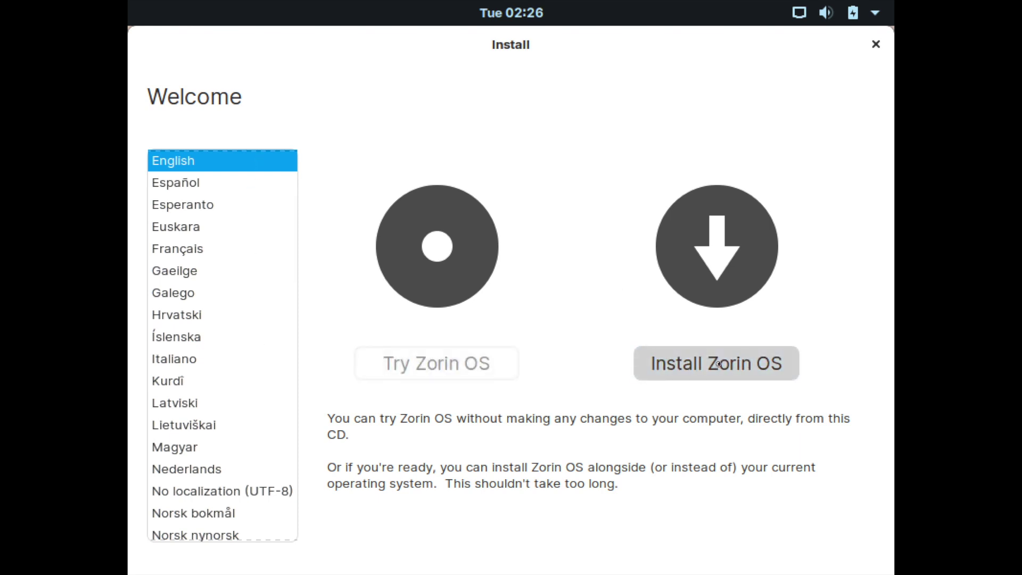
Step: Keep the English (US) keyboard layout, test it by typing 'qwerty', clear the test, and continue
{"action": "left_click", "coordinate": [816, 324]}
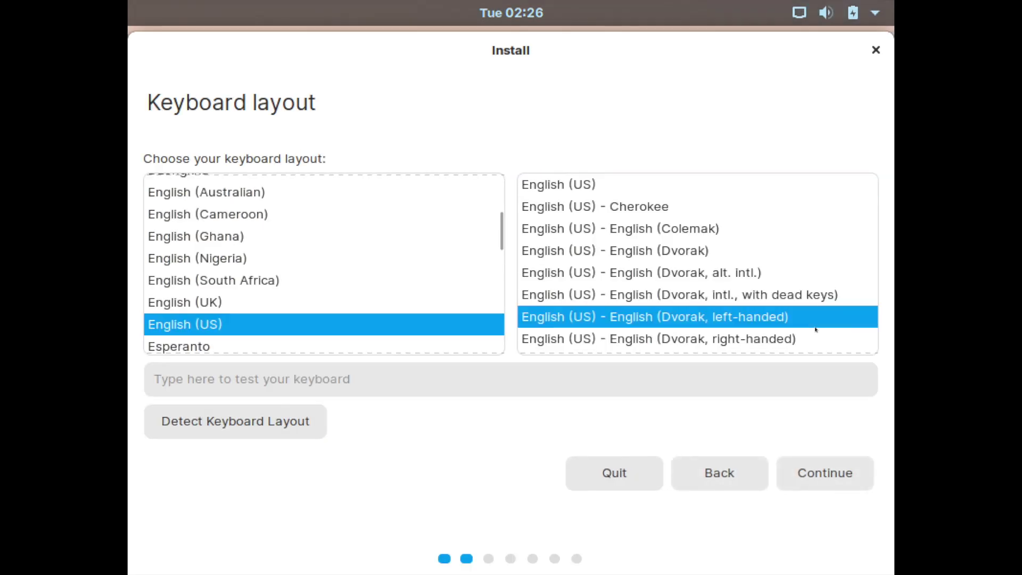
{"action": "left_click", "coordinate": [647, 184]}
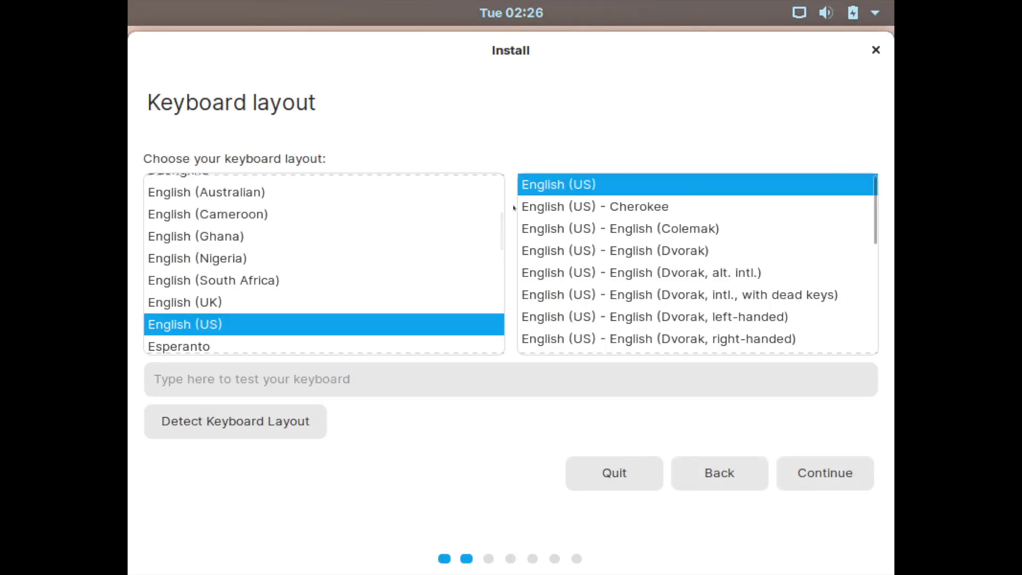
{"action": "left_click", "coordinate": [418, 43]}
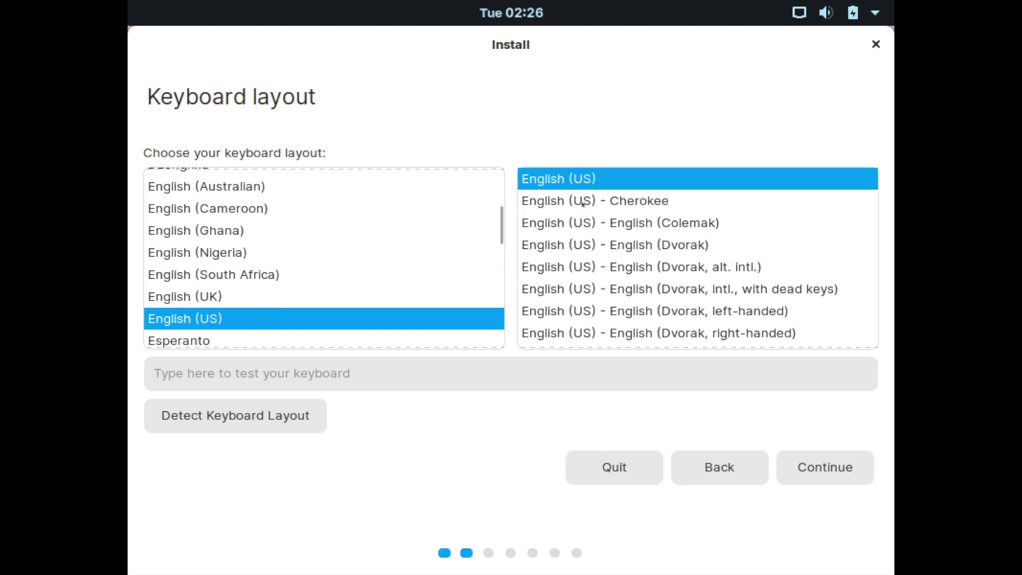
{"action": "left_click", "coordinate": [407, 372]}
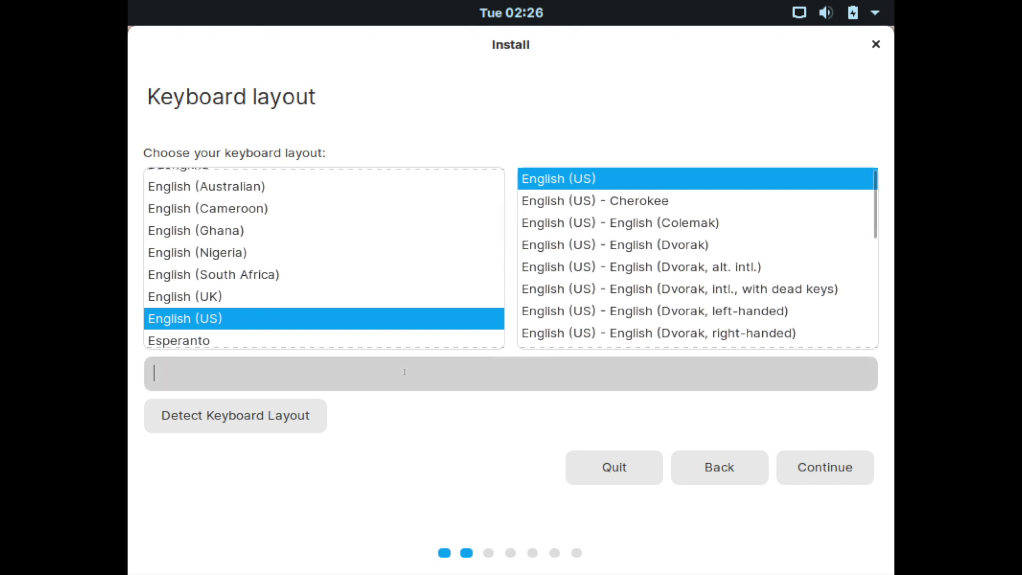
{"action": "type", "text": "qwerty"}
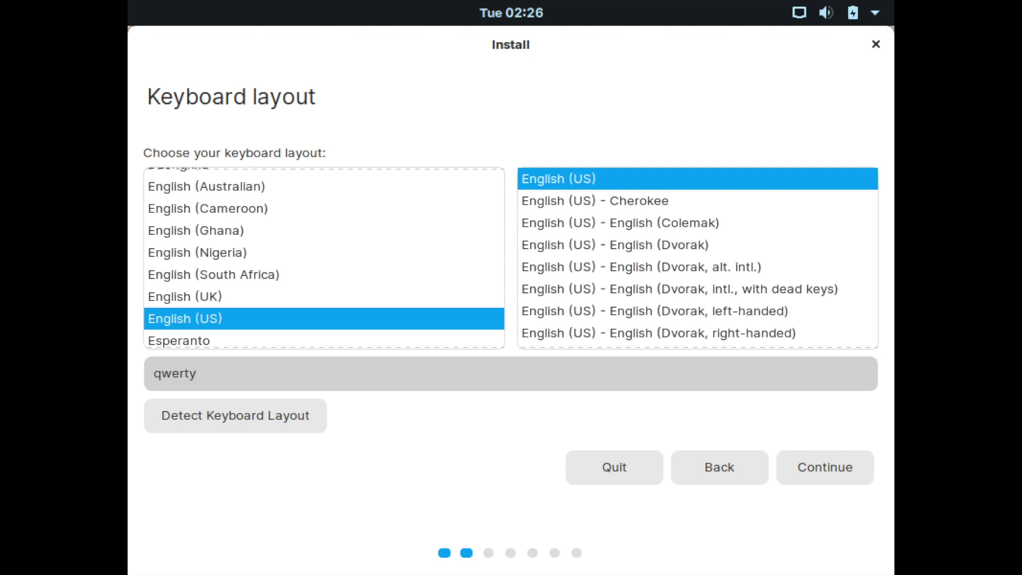
{"action": "left_click_drag", "start_coordinate": [223, 374], "coordinate": [137, 377]}
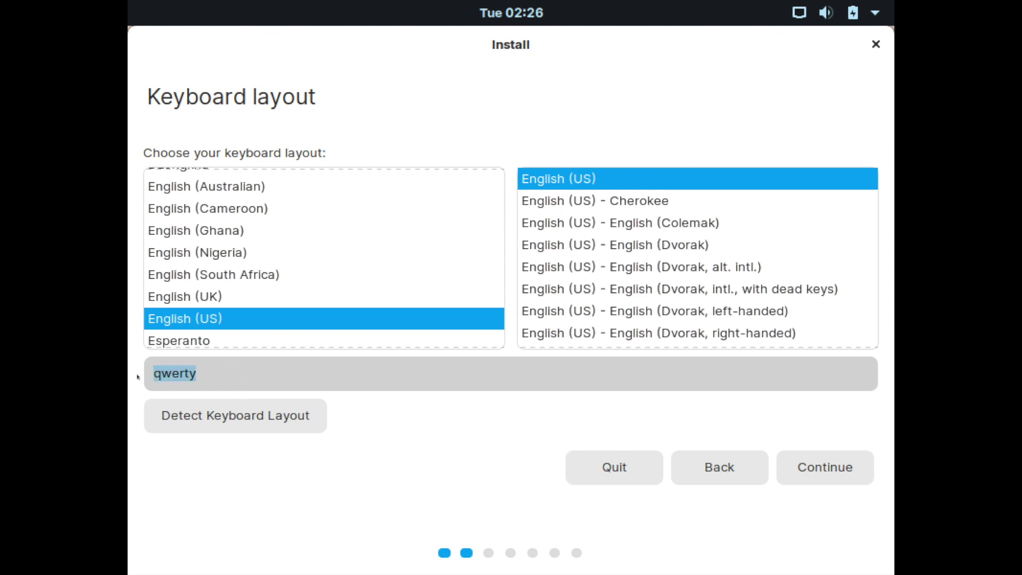
{"action": "key", "text": "BackSpace"}
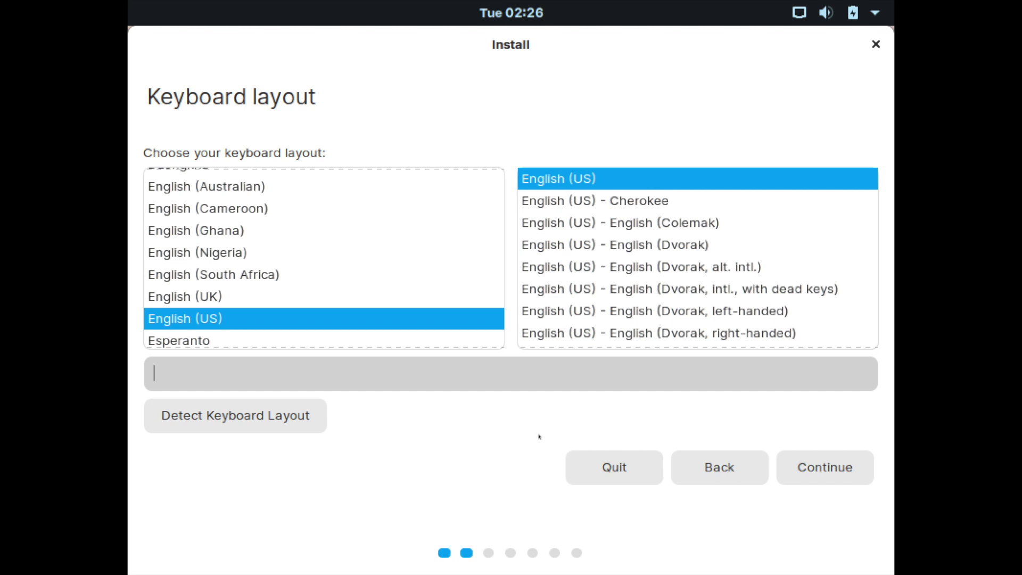
{"action": "left_click", "coordinate": [805, 469]}
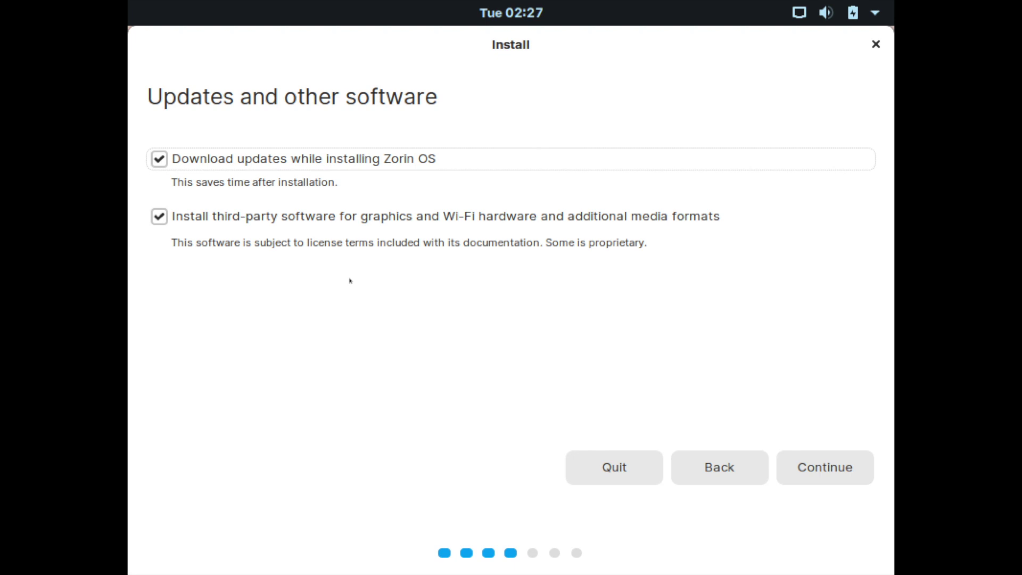
Step: Keep downloading updates and installing third-party software both enabled, and continue
{"action": "left_click", "coordinate": [453, 286]}
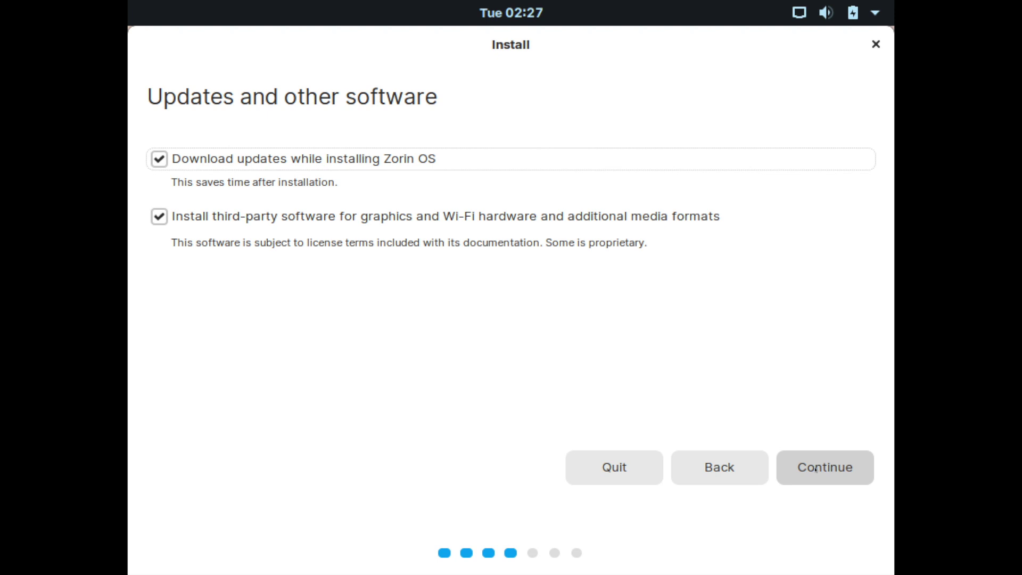
{"action": "left_click", "coordinate": [816, 469]}
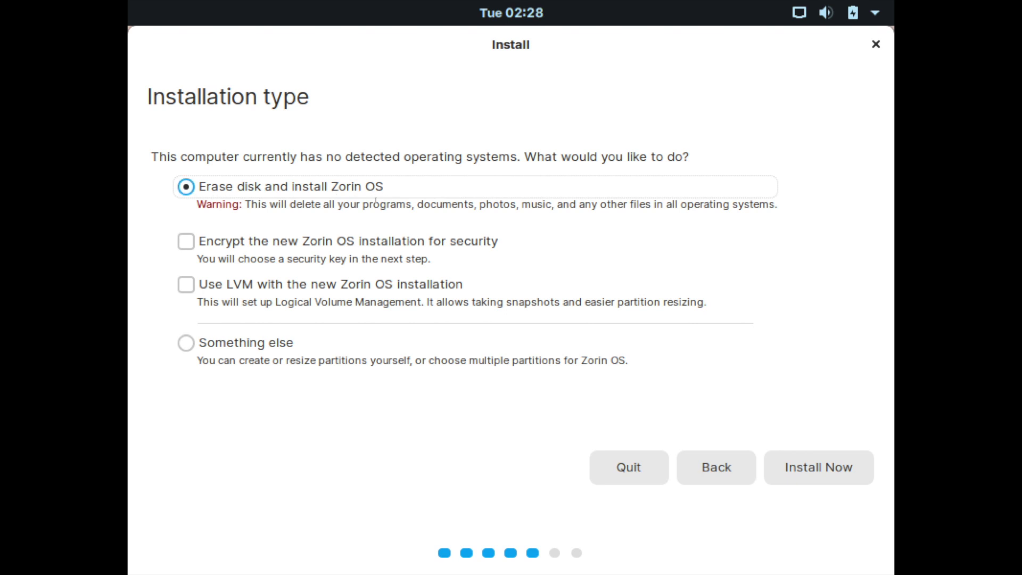
Step: Start installing with Erase disk and install Zorin OS, leaving encryption and LVM off
{"action": "left_click_drag", "start_coordinate": [288, 204], "coordinate": [483, 209]}
{"action": "left_click", "coordinate": [466, 208]}
{"action": "left_click_drag", "start_coordinate": [557, 158], "coordinate": [467, 158]}
{"action": "left_click", "coordinate": [448, 158]}
{"action": "left_click", "coordinate": [800, 461]}
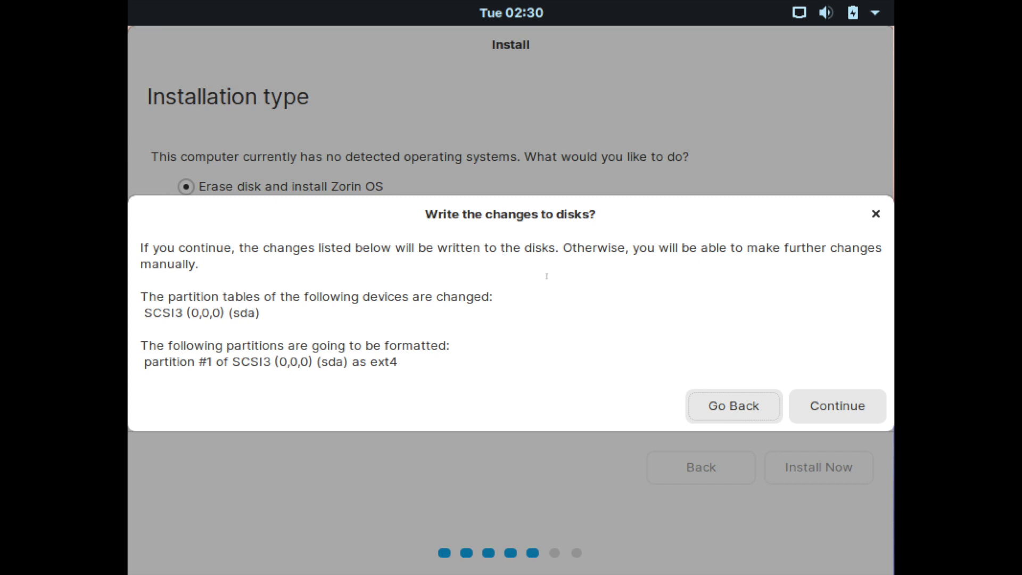
Step: Confirm the disk changes, pick Vancouver as the time zone, and go on to account setup
{"action": "left_click", "coordinate": [833, 410]}
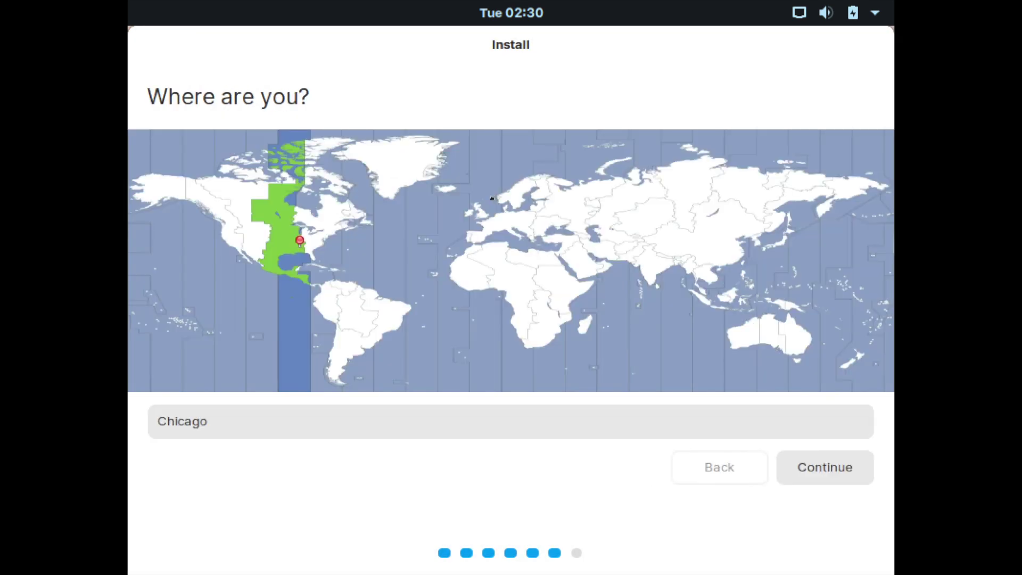
{"action": "left_click", "coordinate": [212, 212]}
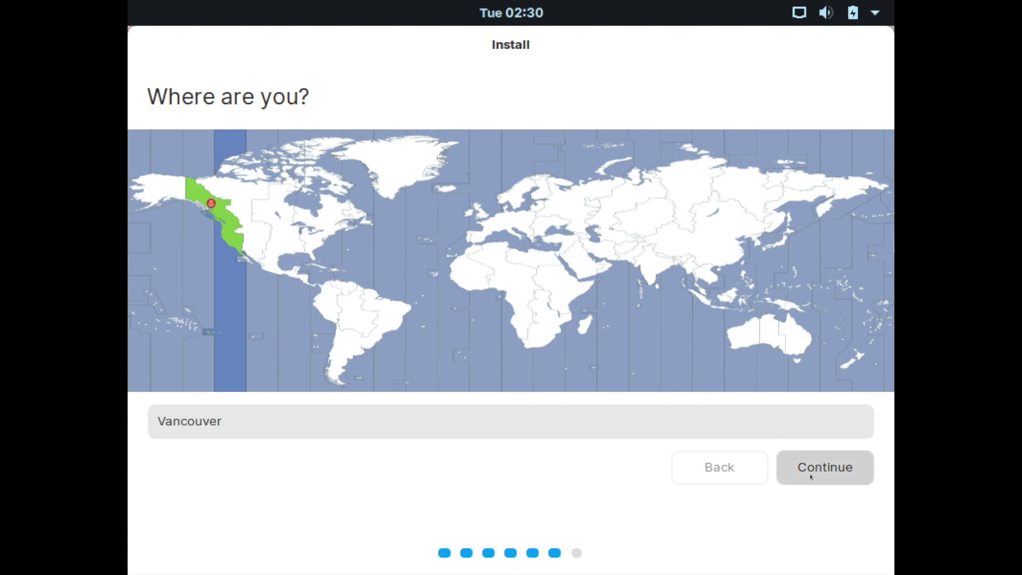
{"action": "left_click", "coordinate": [814, 466]}
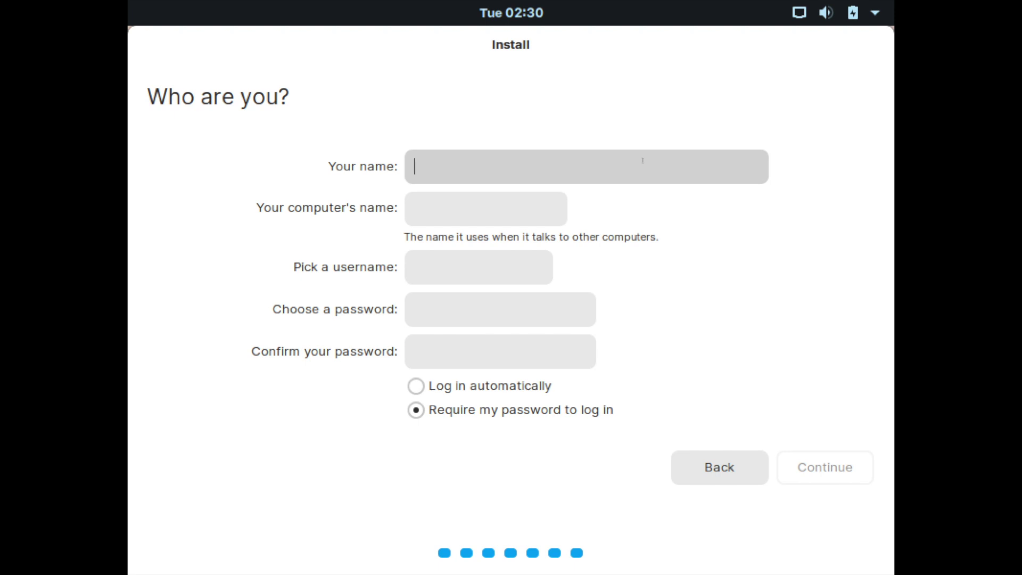
Step: Enter the user's name and use the same value as the computer name
{"action": "type", "text": "savvynik"}
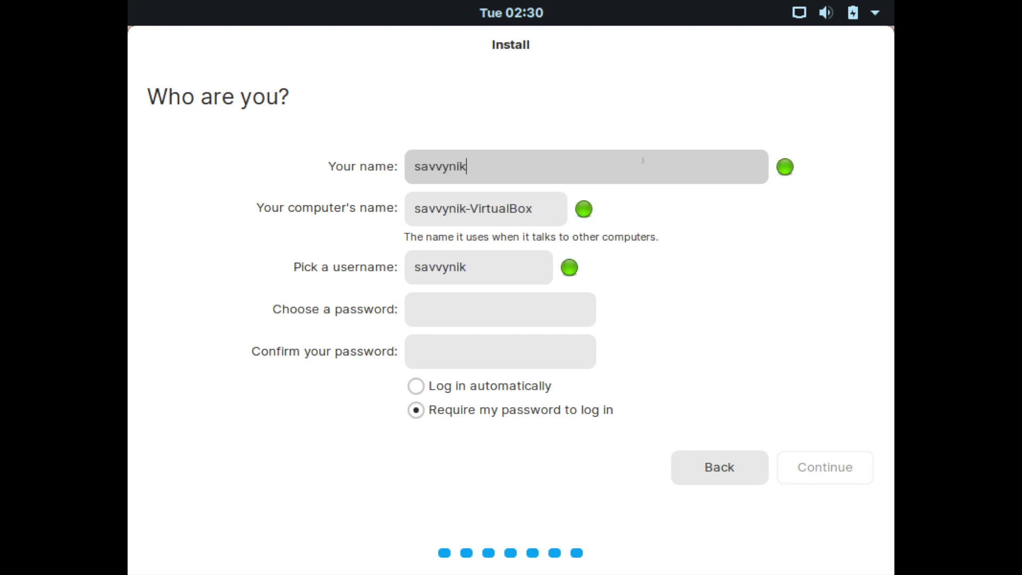
{"action": "key", "text": "Tab"}
{"action": "type", "text": "savvynik"}
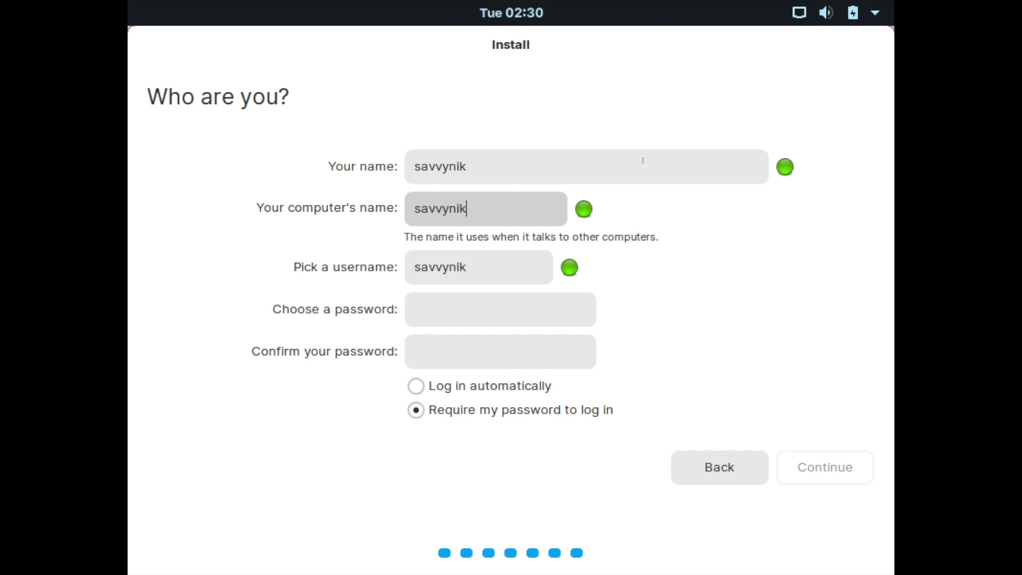
{"action": "key", "text": "Tab"}
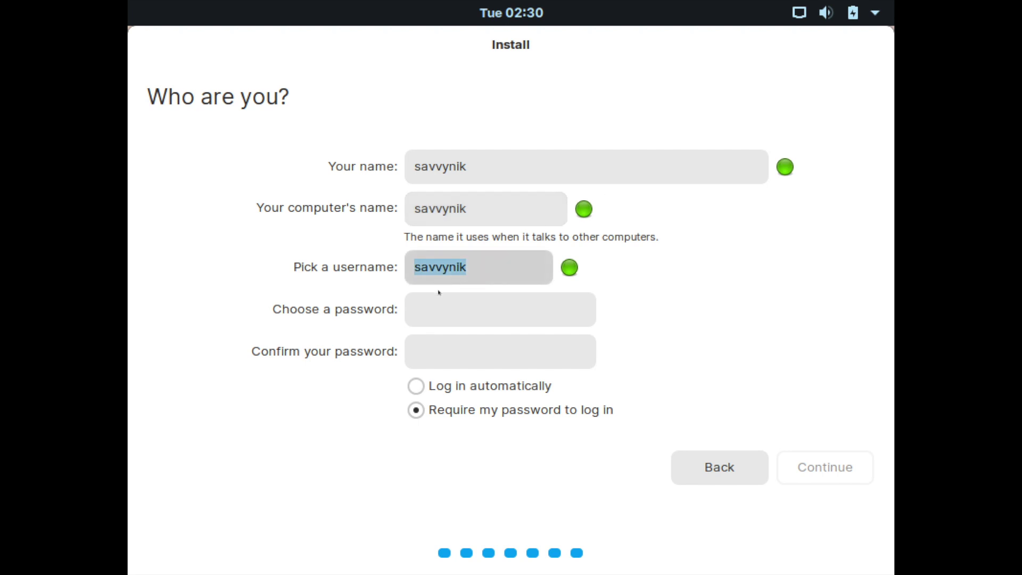
Step: Set and confirm the account password, choose Log in automatically, and start the installation
{"action": "left_click", "coordinate": [468, 306]}
{"action": "type", "text": "**"}
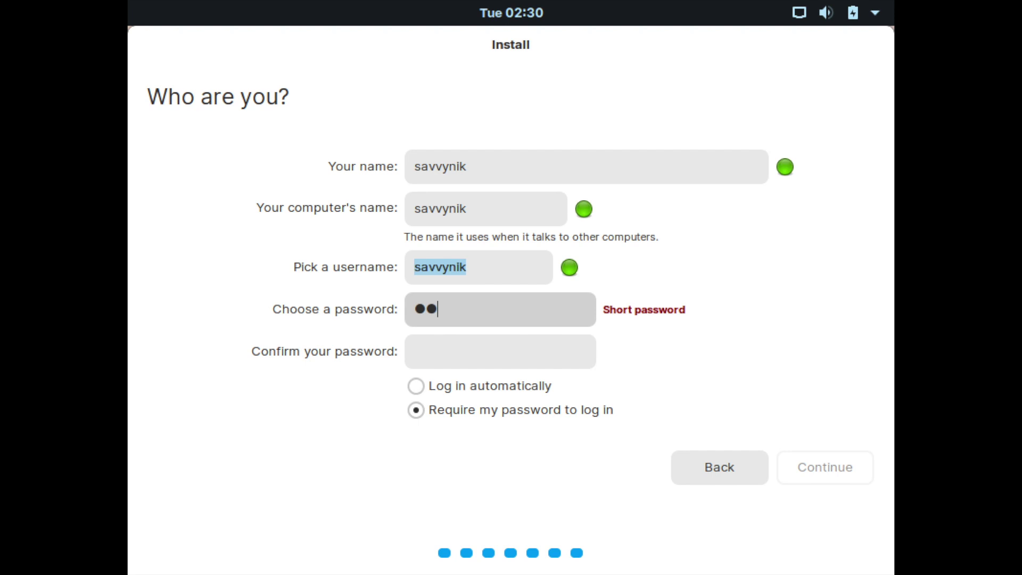
{"action": "type", "text": "******"}
{"action": "key", "text": "Tab"}
{"action": "type", "text": "****"}
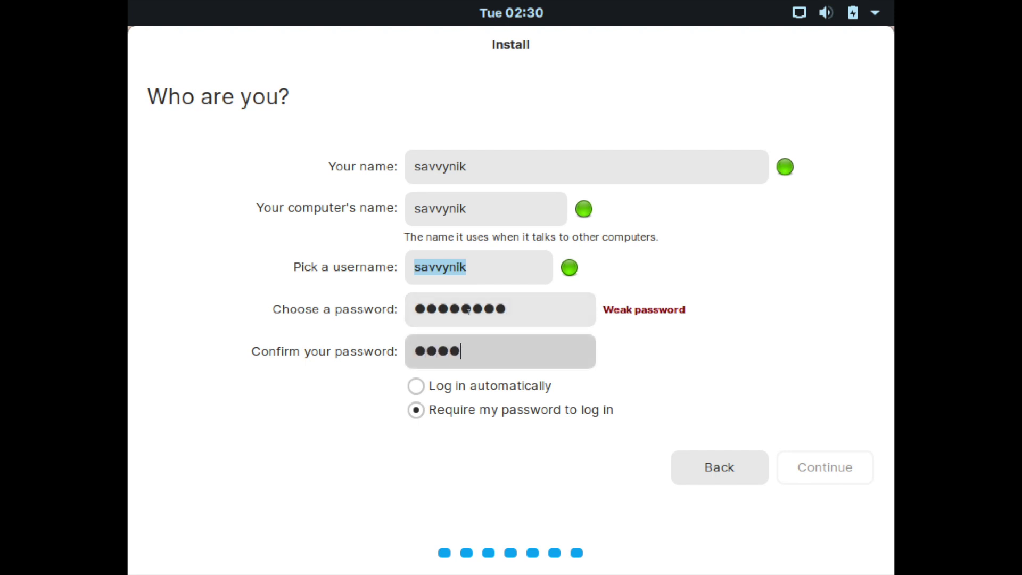
{"action": "type", "text": "****"}
{"action": "key", "text": "Tab"}
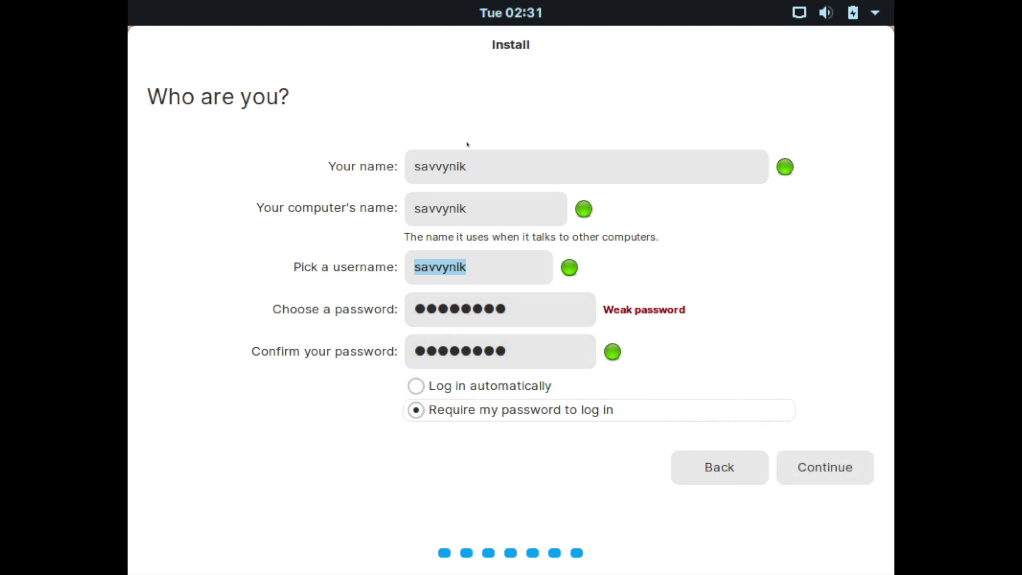
{"action": "key", "text": "shift+Tab"}
{"action": "key", "text": "shift+Tab"}
{"action": "key", "text": "shift+Tab"}
{"action": "key", "text": "End"}
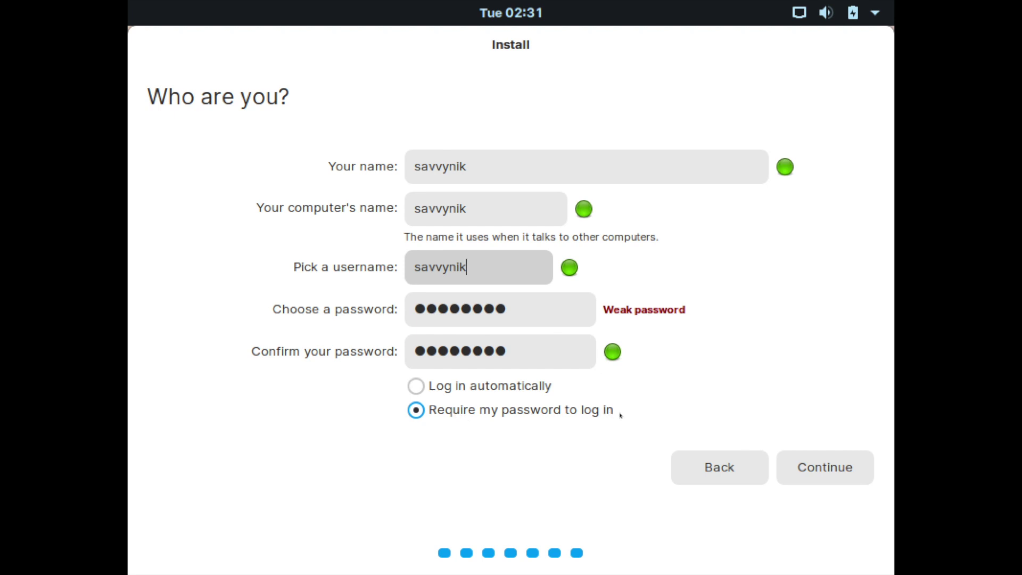
{"action": "left_click", "coordinate": [452, 395]}
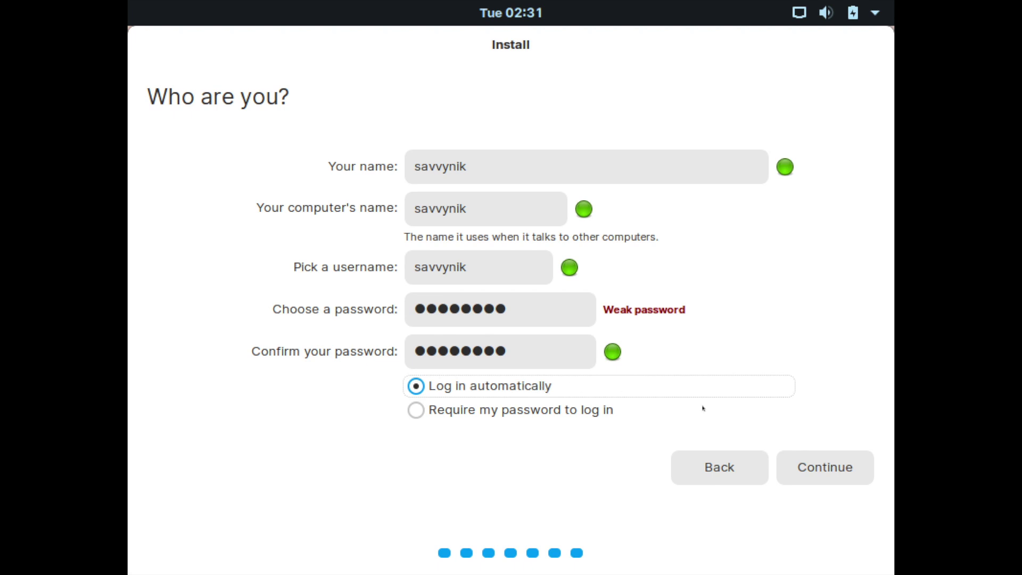
{"action": "left_click", "coordinate": [821, 468]}
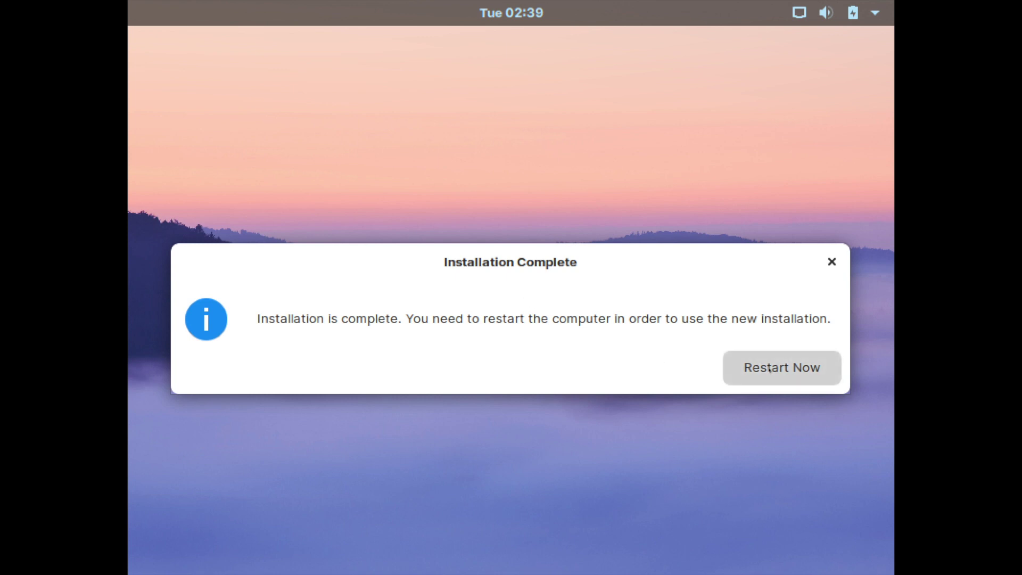
Step: Choose Restart Now in the Installation Complete dialog
{"action": "left_click", "coordinate": [772, 368]}
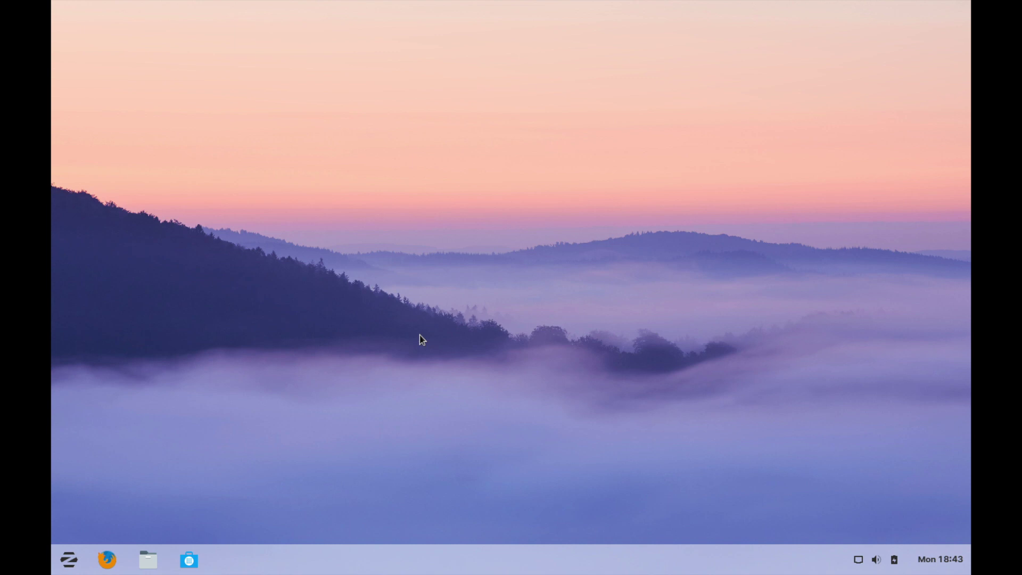
Step: Open the system tray panel to check volume, network and battery, then close it
{"action": "left_click_drag", "start_coordinate": [338, 160], "coordinate": [482, 251]}
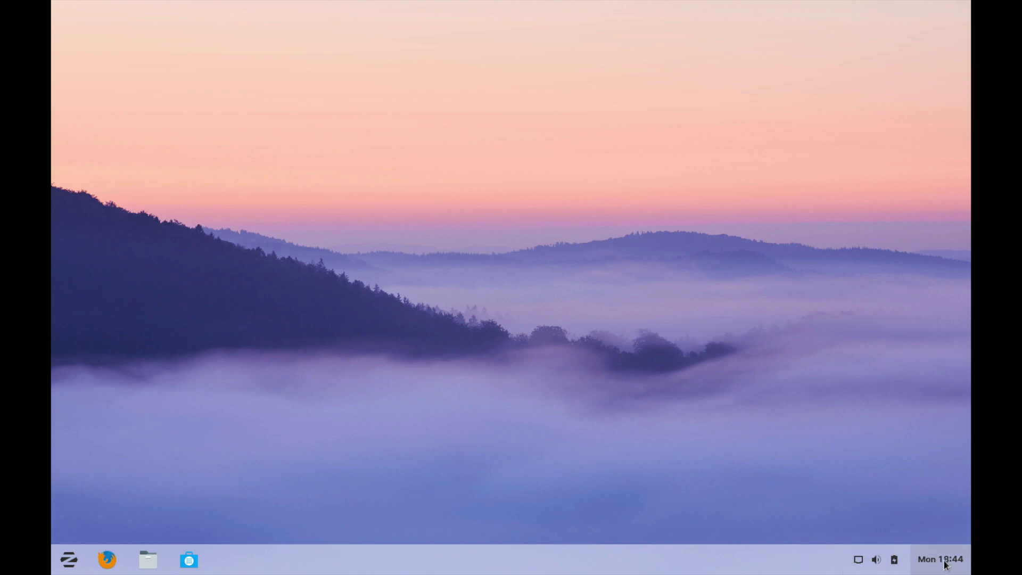
{"action": "left_click", "coordinate": [869, 564]}
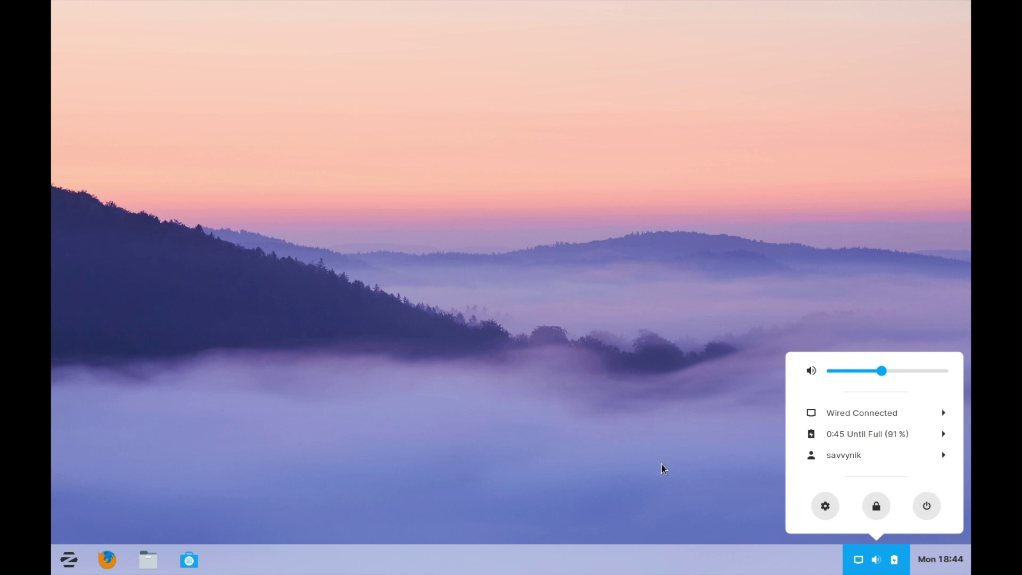
{"action": "left_click", "coordinate": [639, 469]}
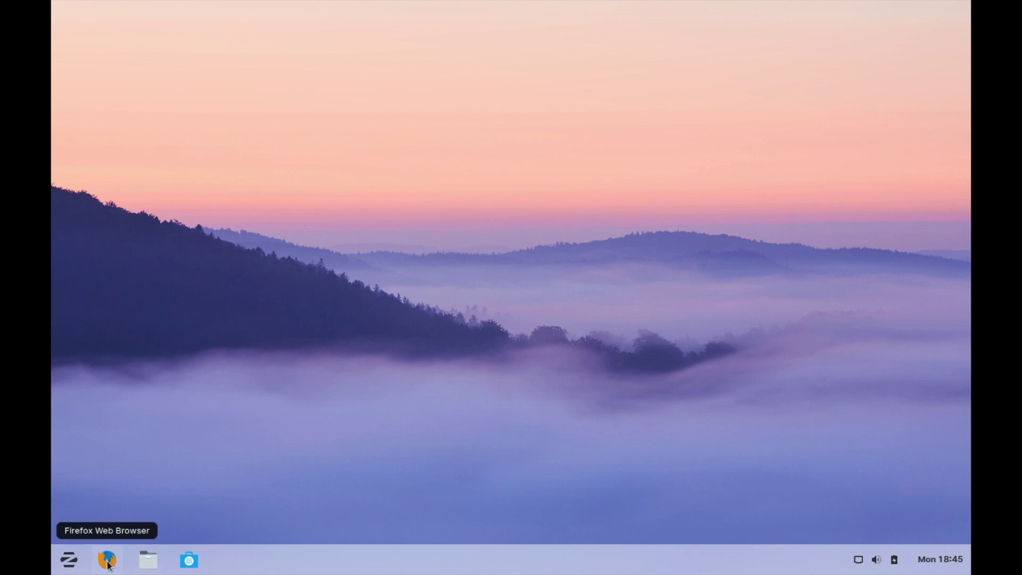
Step: Open the Zorin menu from the button at the bottom-left of the taskbar
{"action": "left_click", "coordinate": [69, 559]}
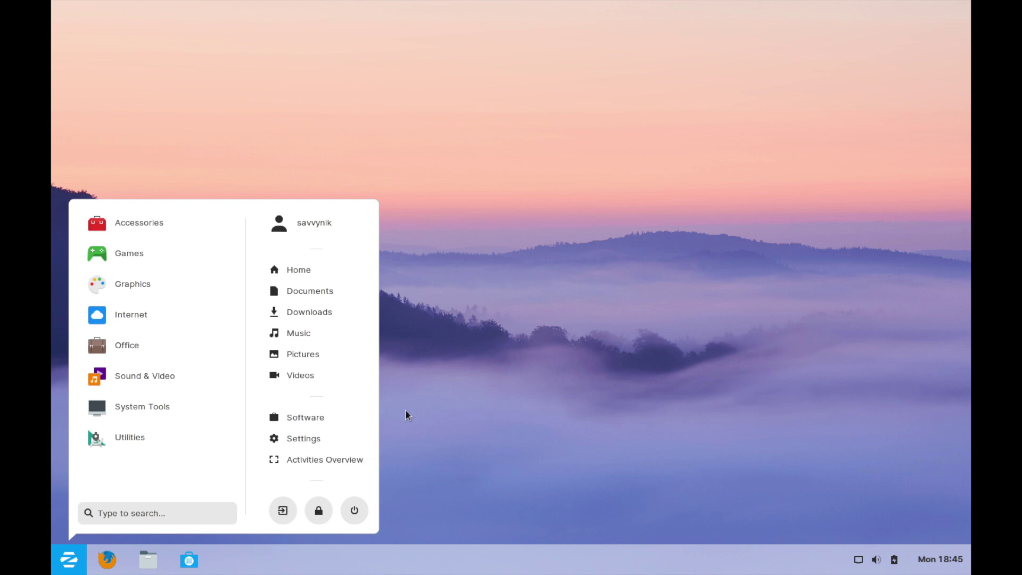
Step: Dismiss the Zorin menu by clicking an empty area of the desktop
{"action": "left_click", "coordinate": [529, 189]}
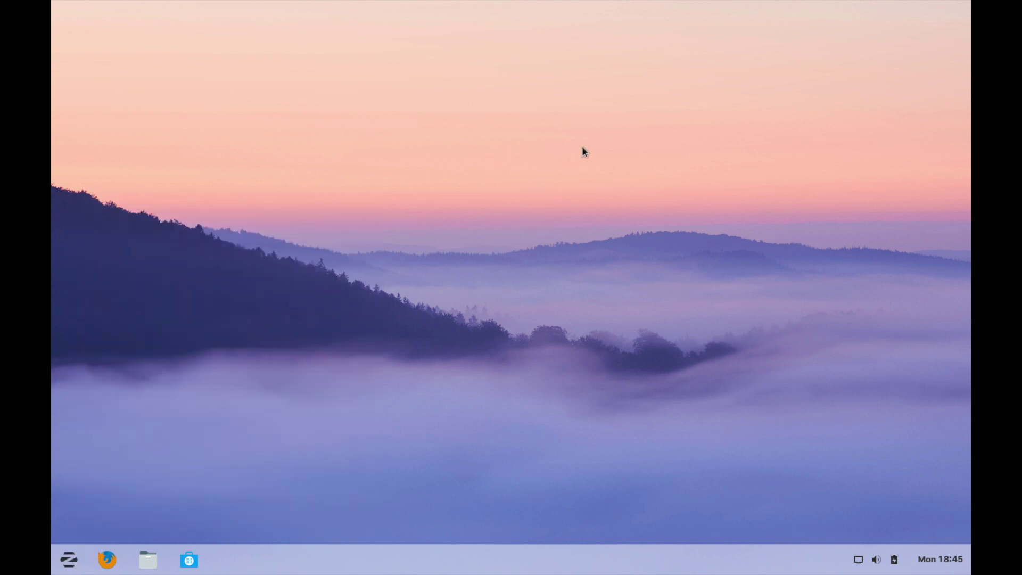